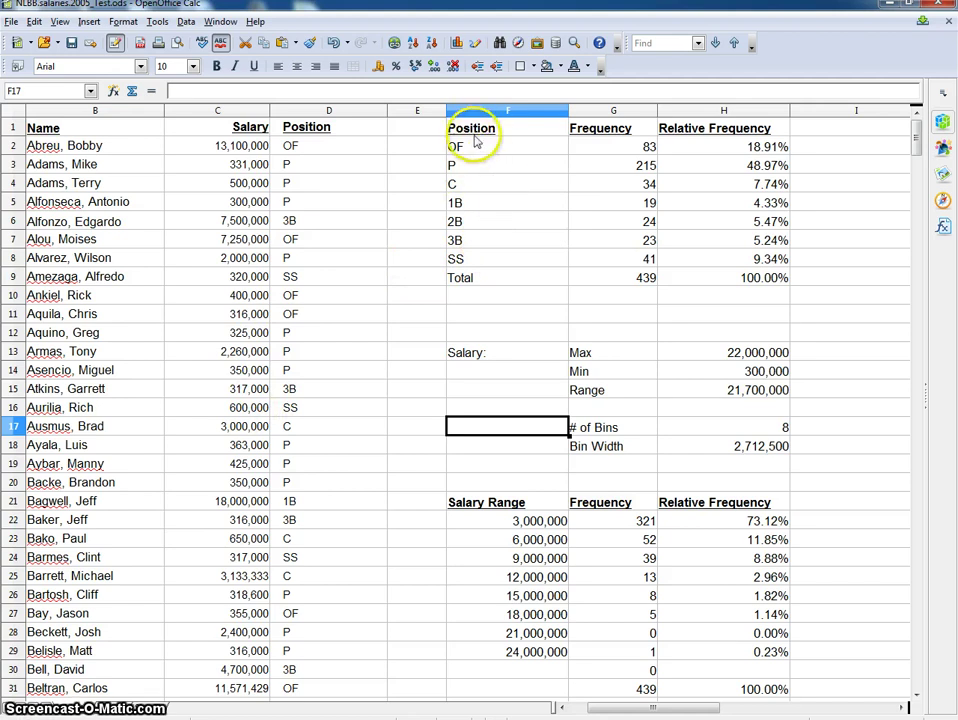
Start a new chart from the position frequency table F1:H8, excluding the Total row, and choose the Pie type.
drag(478, 131, 708, 262)
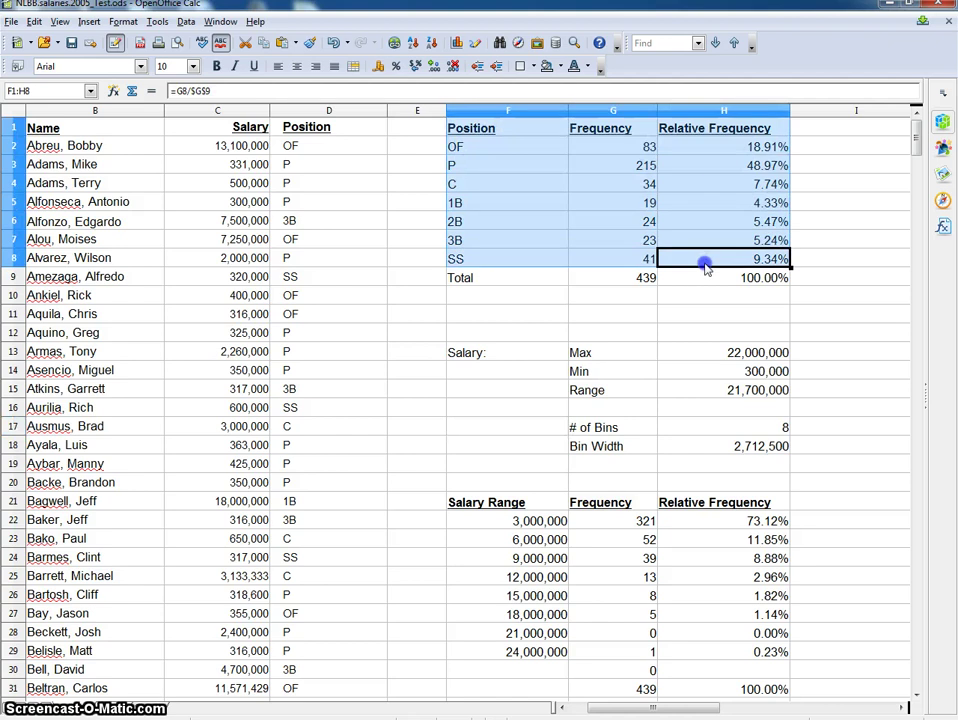
click(458, 46)
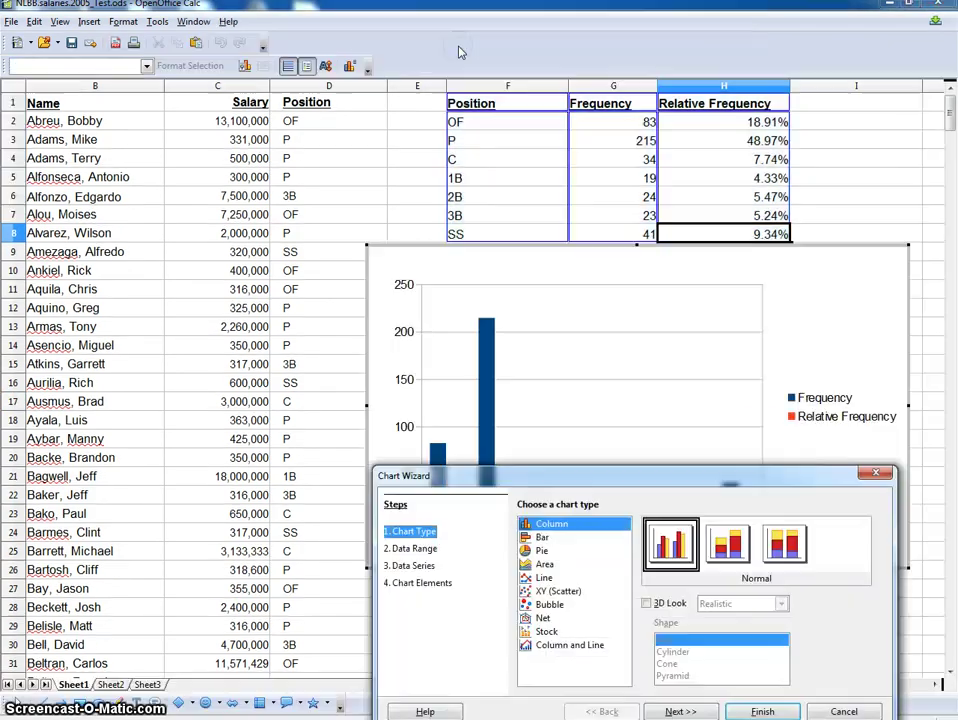
click(548, 551)
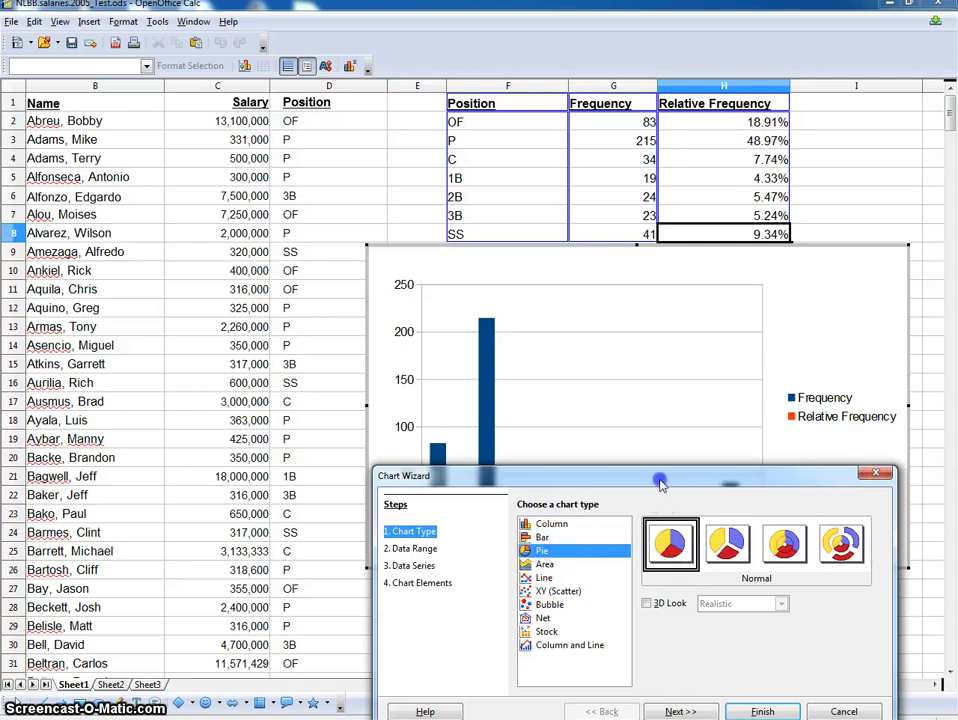
drag(660, 483, 510, 343)
Preview the exploded pie, donut and 3D look variants, ending on the flat normal pie.
click(576, 402)
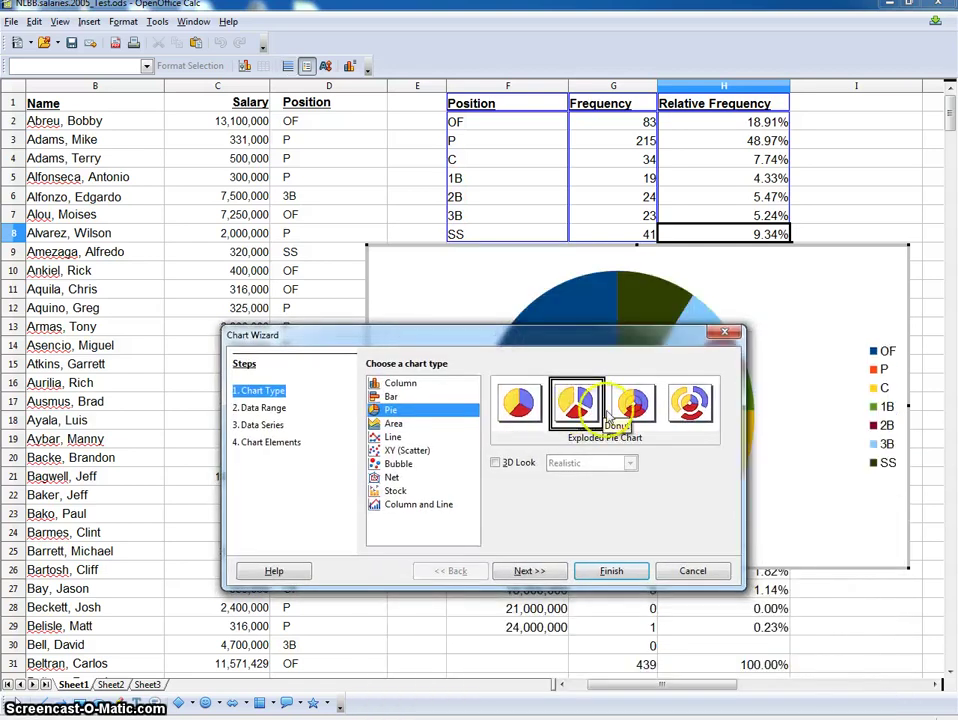
click(633, 400)
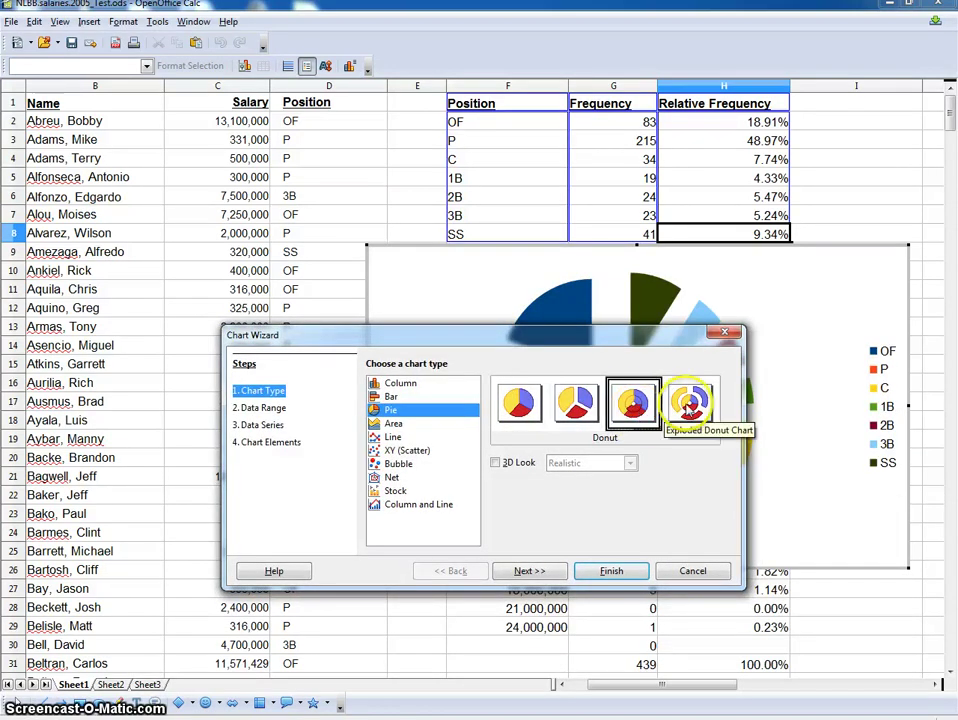
click(522, 410)
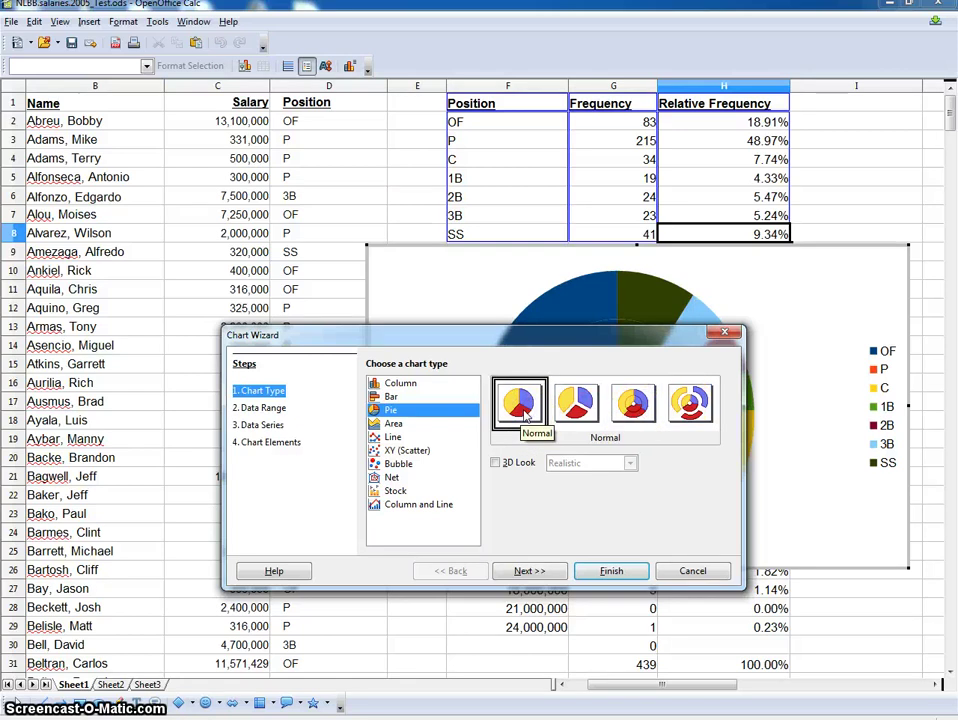
click(495, 463)
click(495, 463)
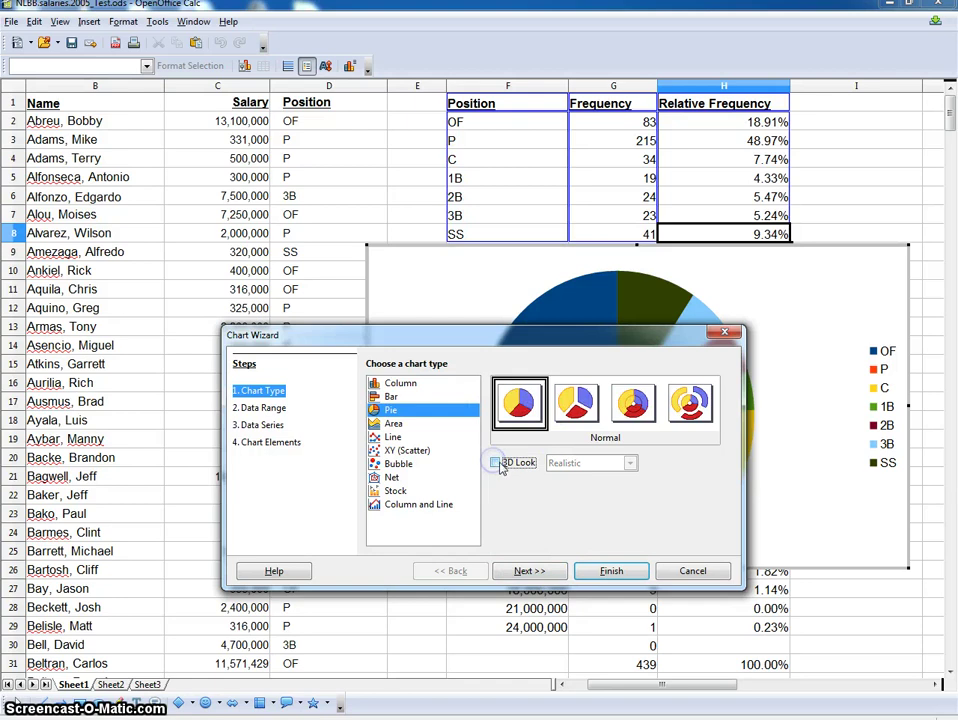
Keep the data range $Sheet1.$F$1:$H$8 and remove the Frequency data series from the pie chart.
click(527, 571)
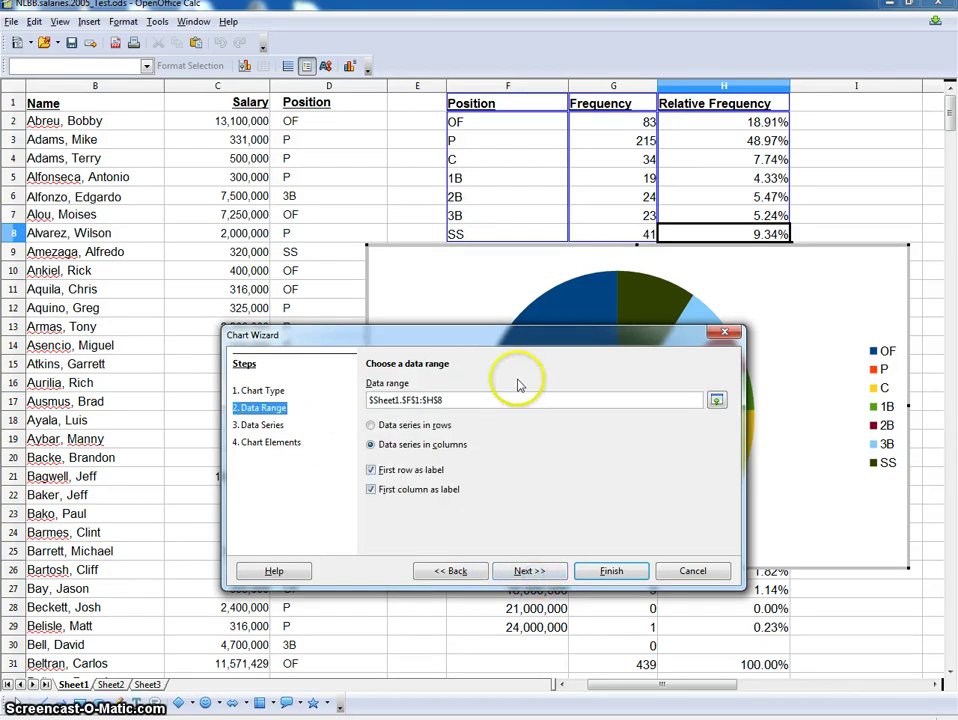
click(536, 573)
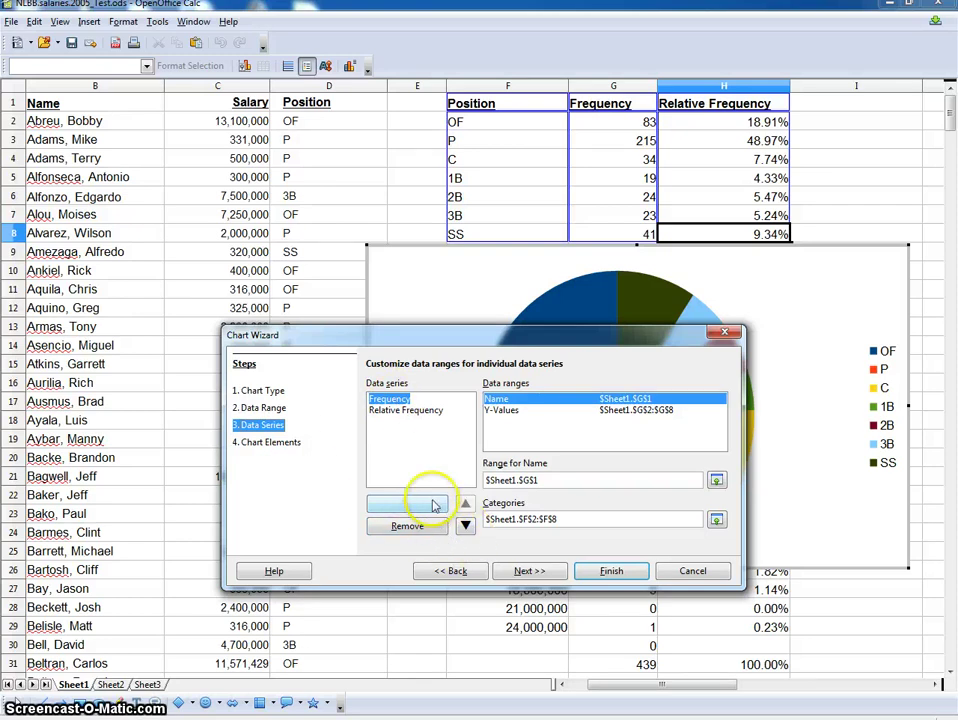
click(421, 528)
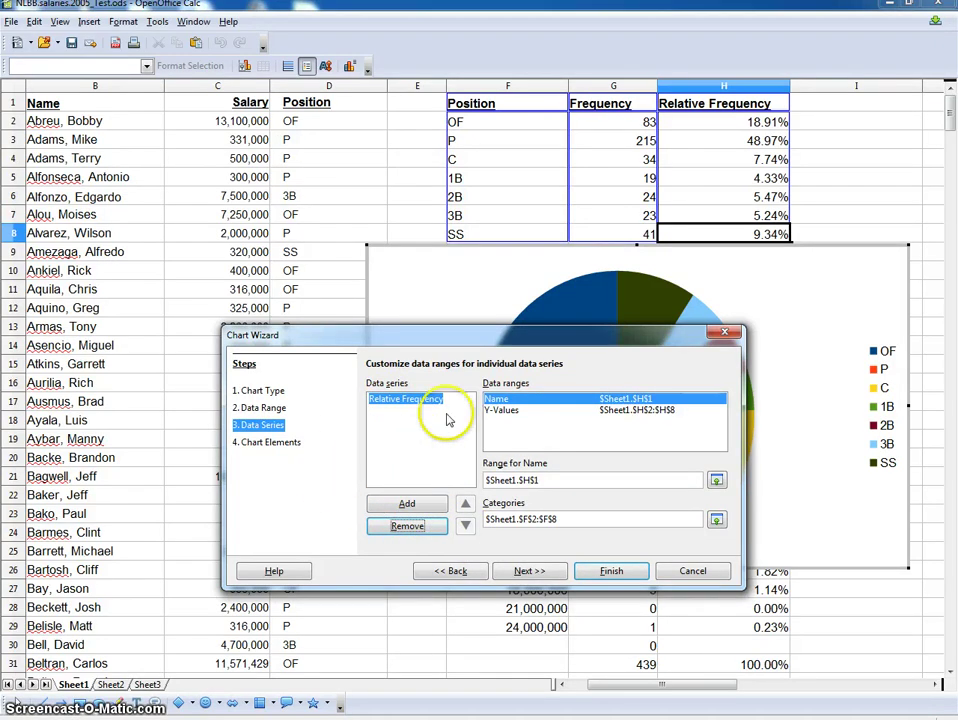
Title the chart "Positions in NL in 2005" and finish creating it.
click(527, 571)
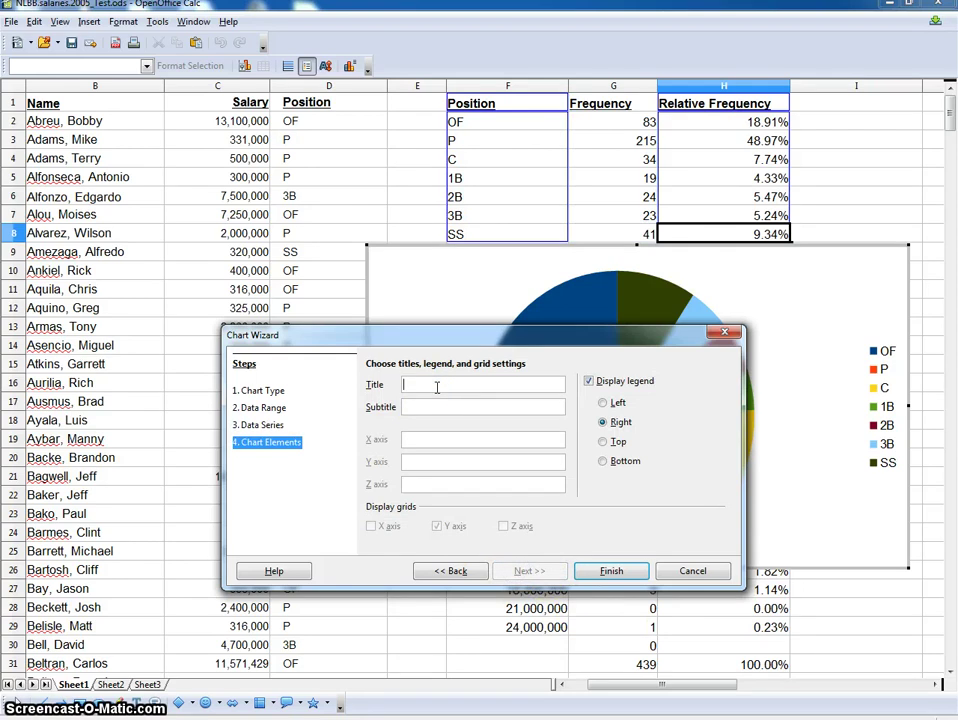
text(Positions in NL in 2005)
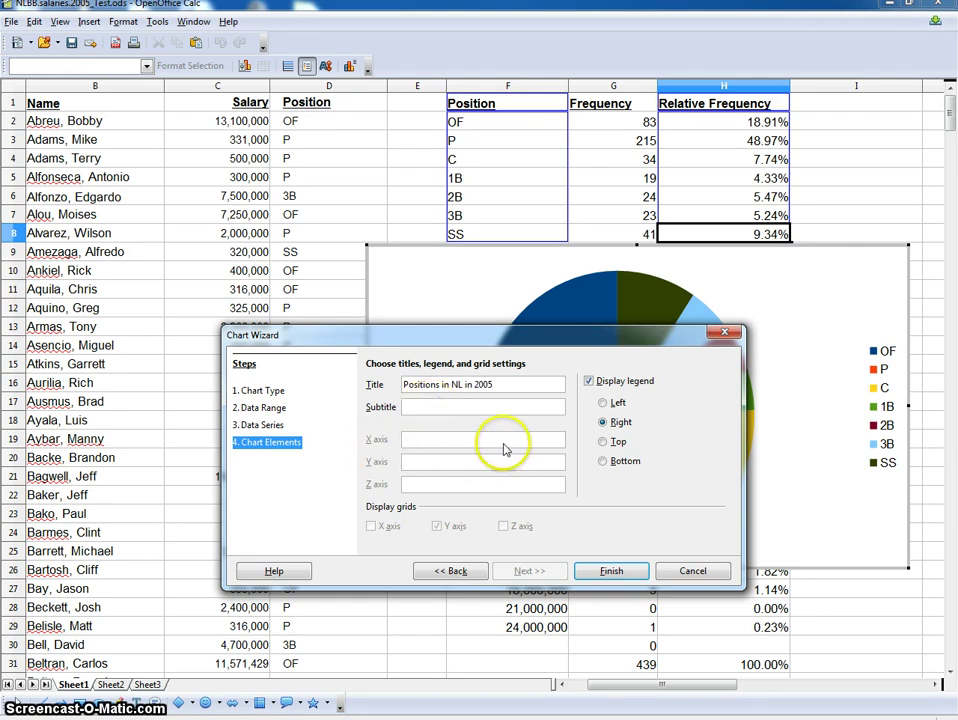
drag(552, 334, 335, 123)
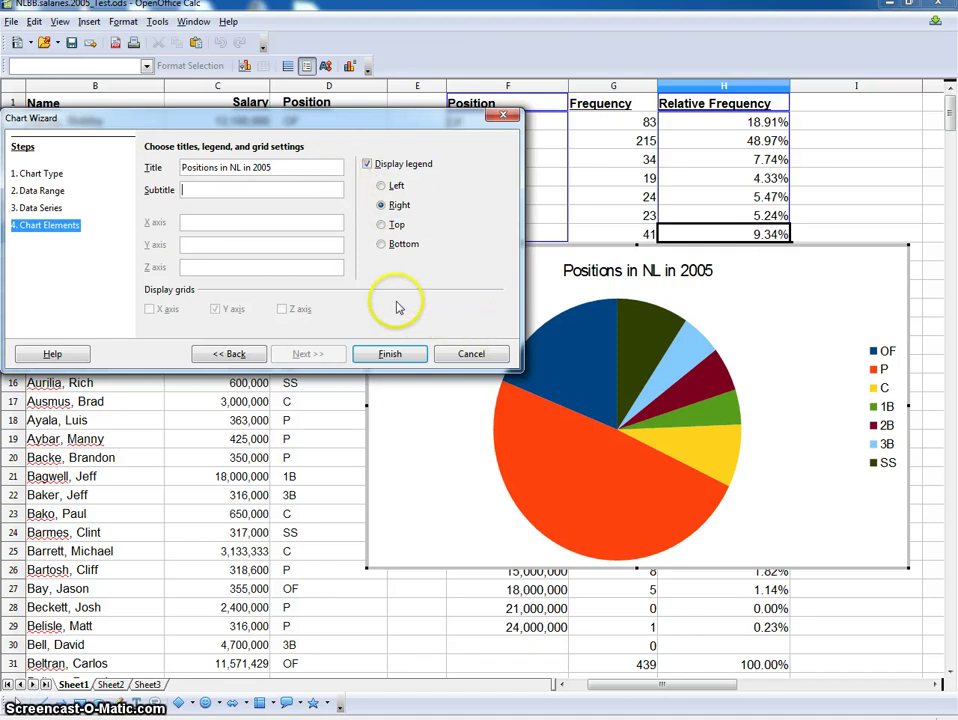
click(389, 353)
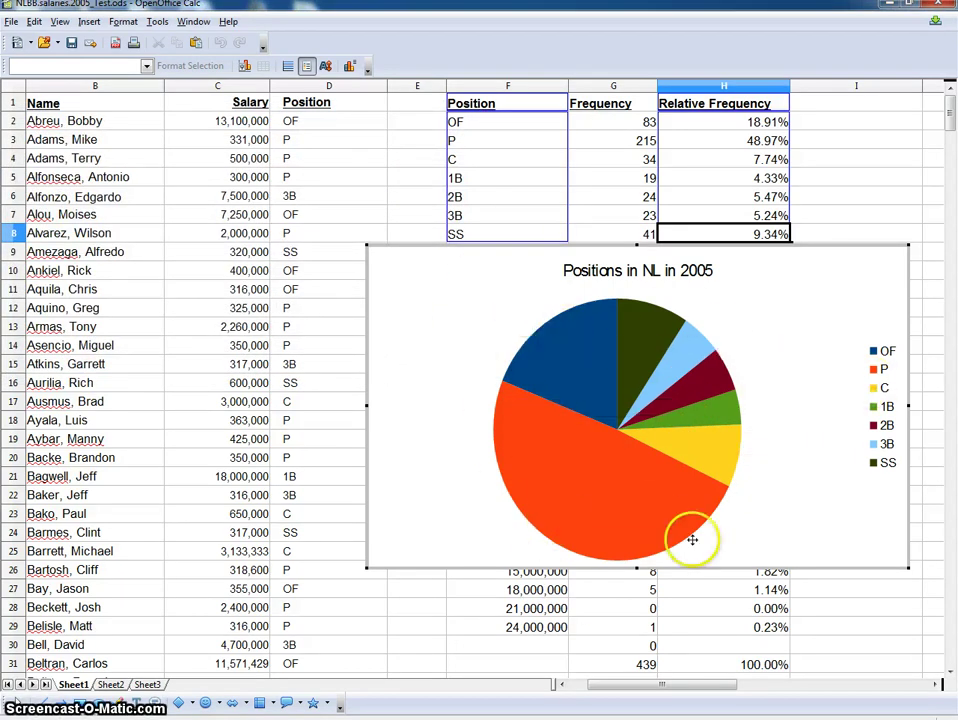
Insert data labels on the pie's Relative Frequency series.
mouse_move(567, 456)
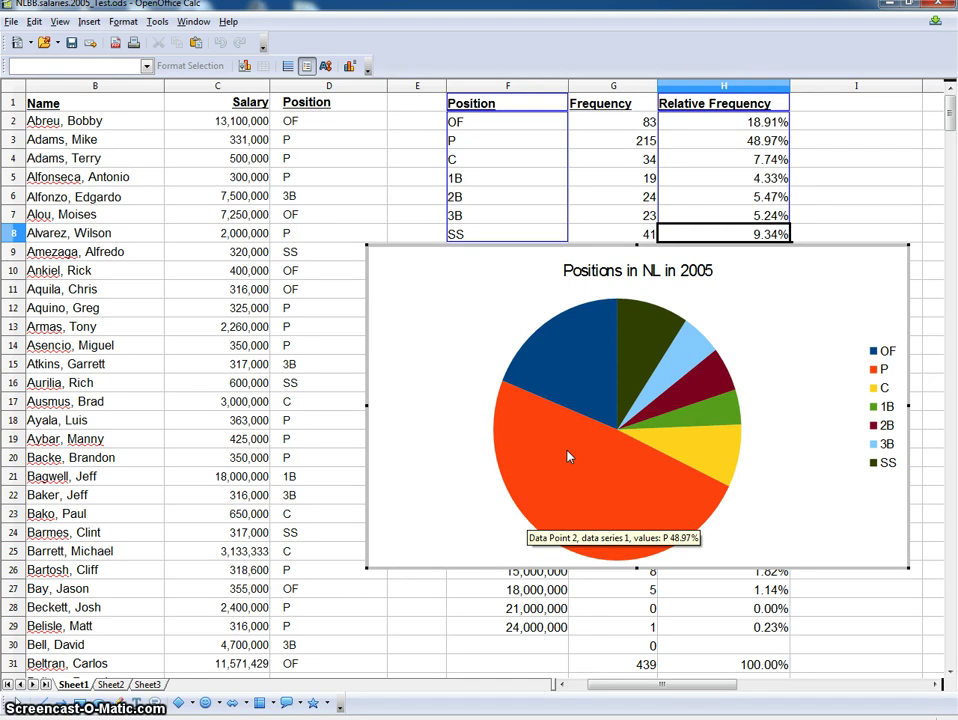
mouse_move(595, 412)
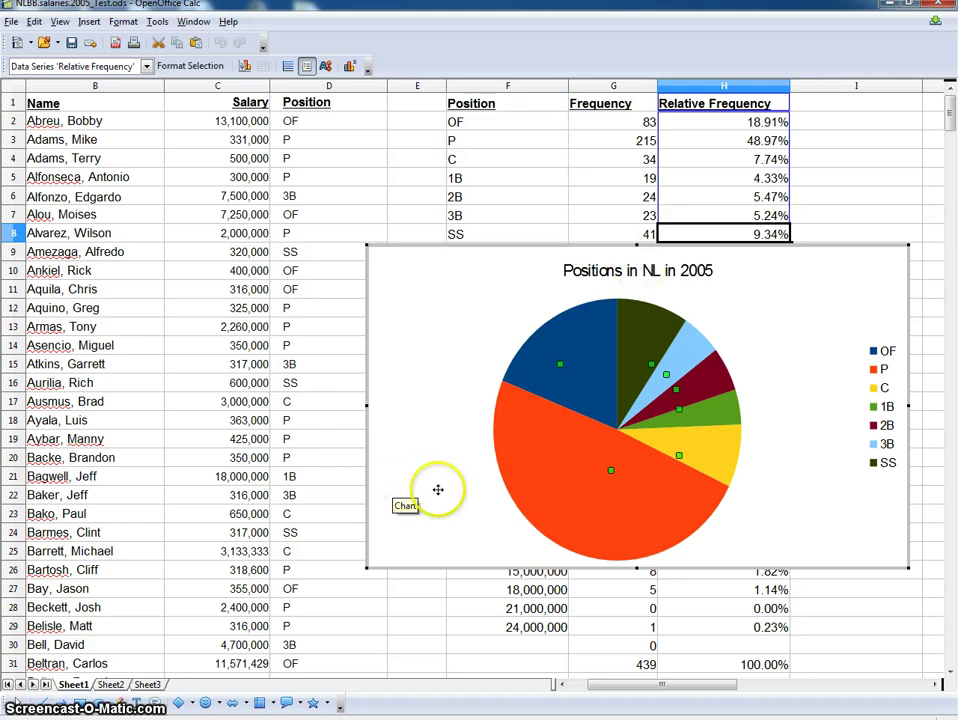
click(460, 475)
click(576, 460)
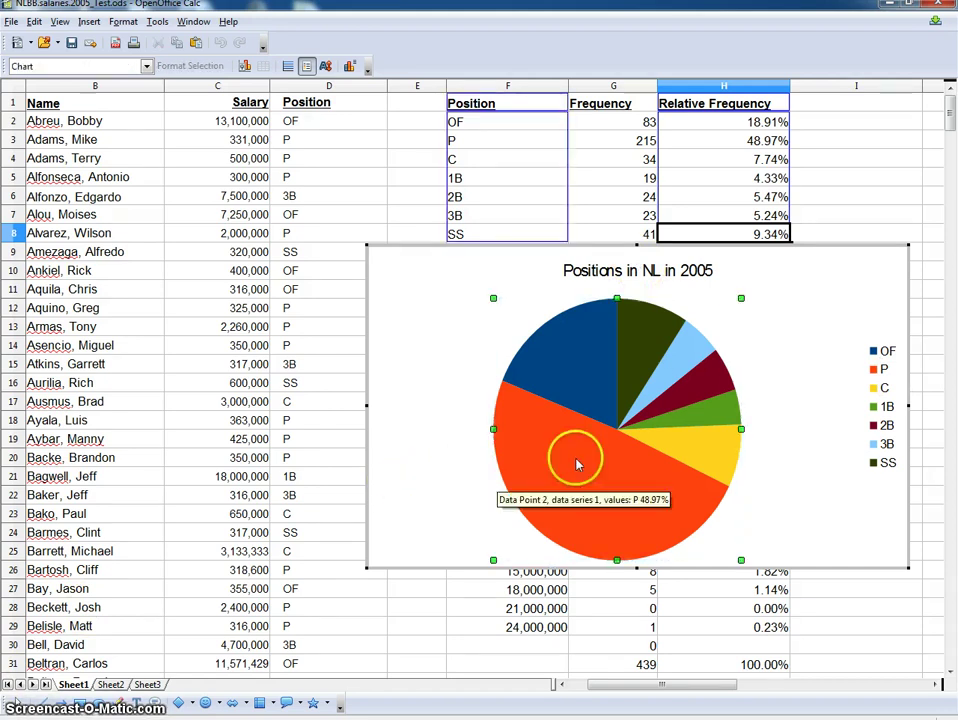
right_click(579, 461)
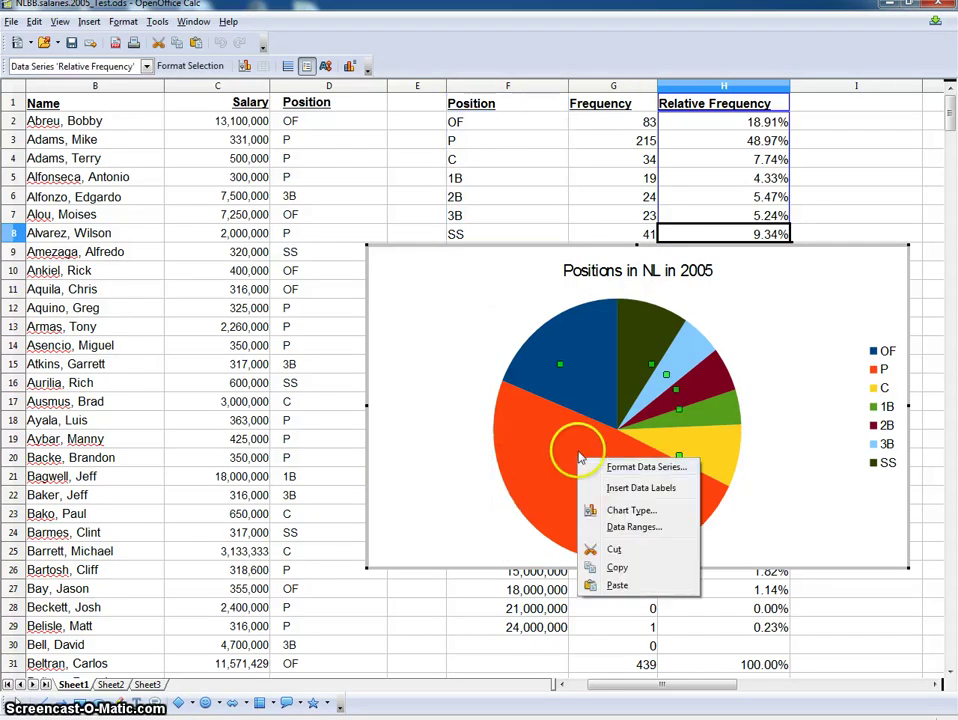
click(657, 490)
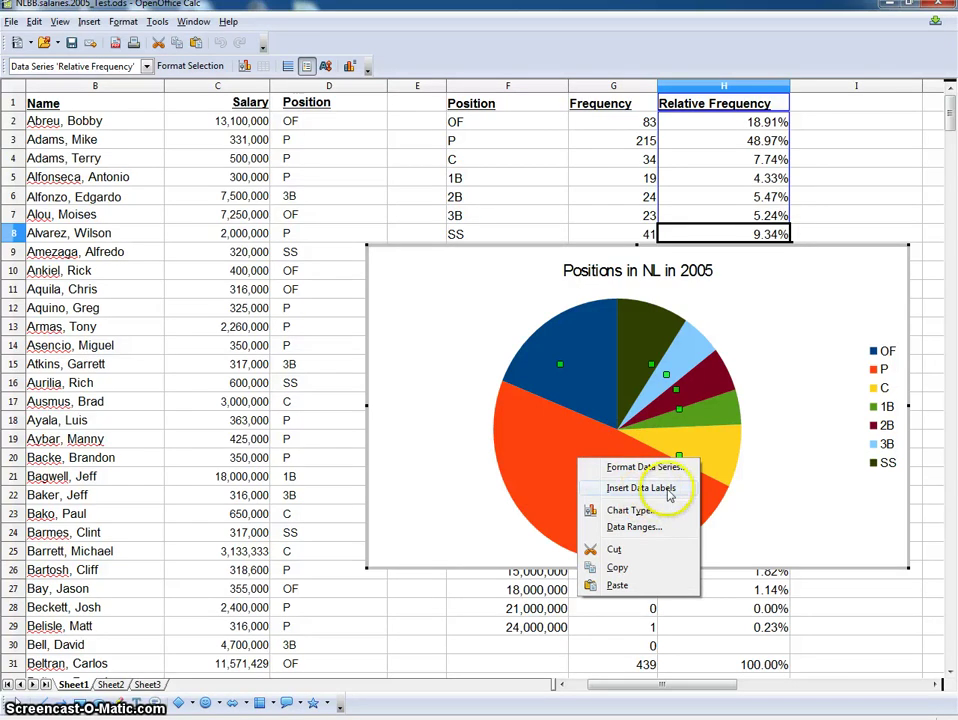
click(668, 490)
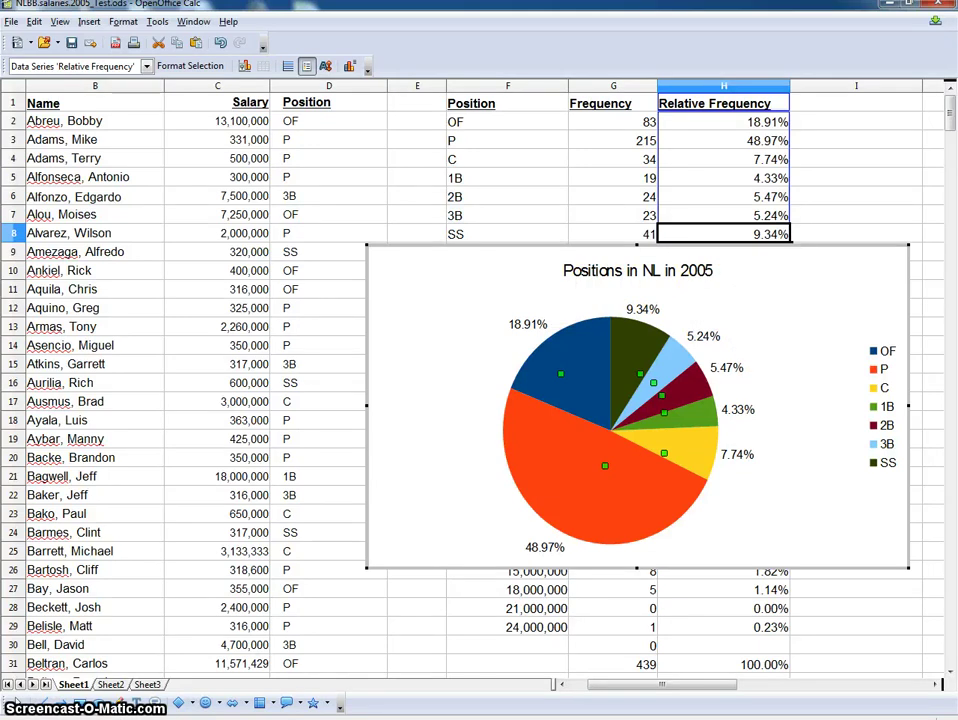
click(395, 444)
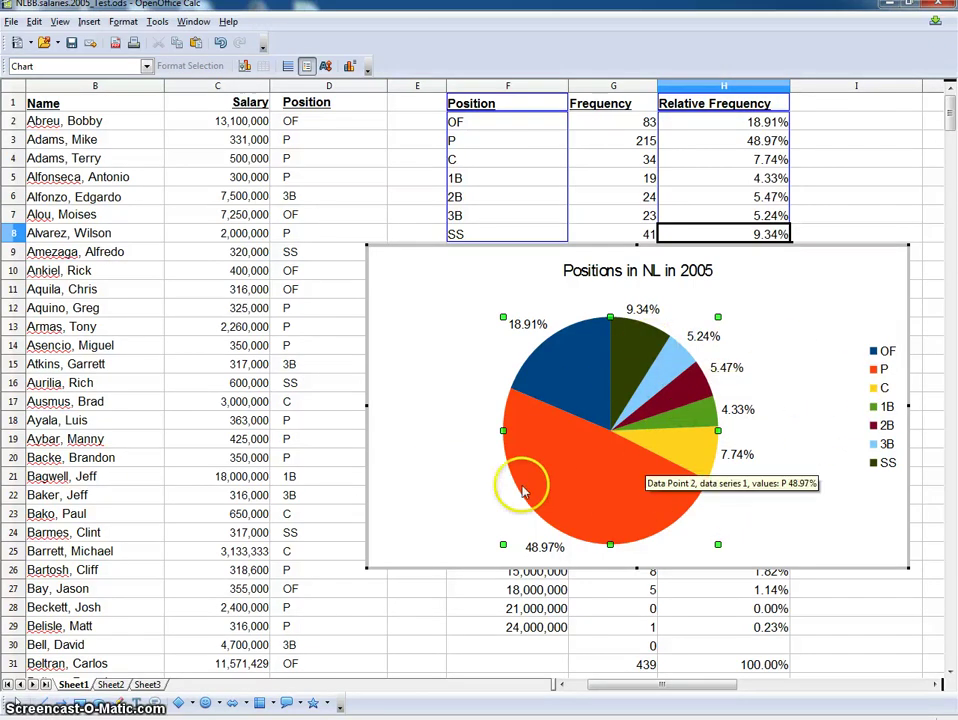
Format the pie's data labels to show the legend key beside each value.
right_click(561, 451)
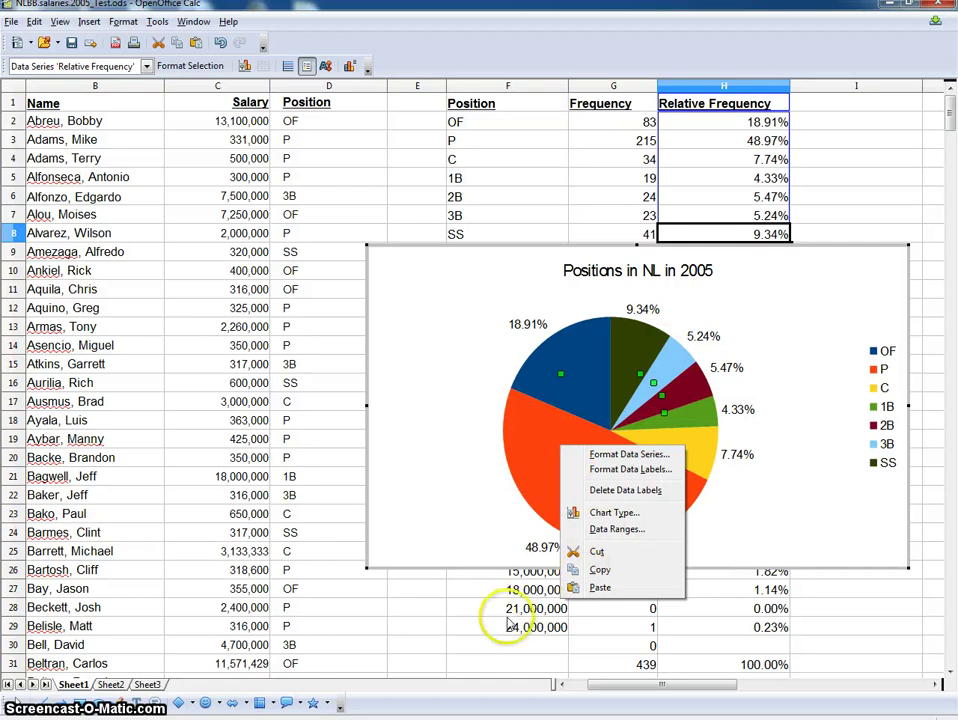
click(597, 472)
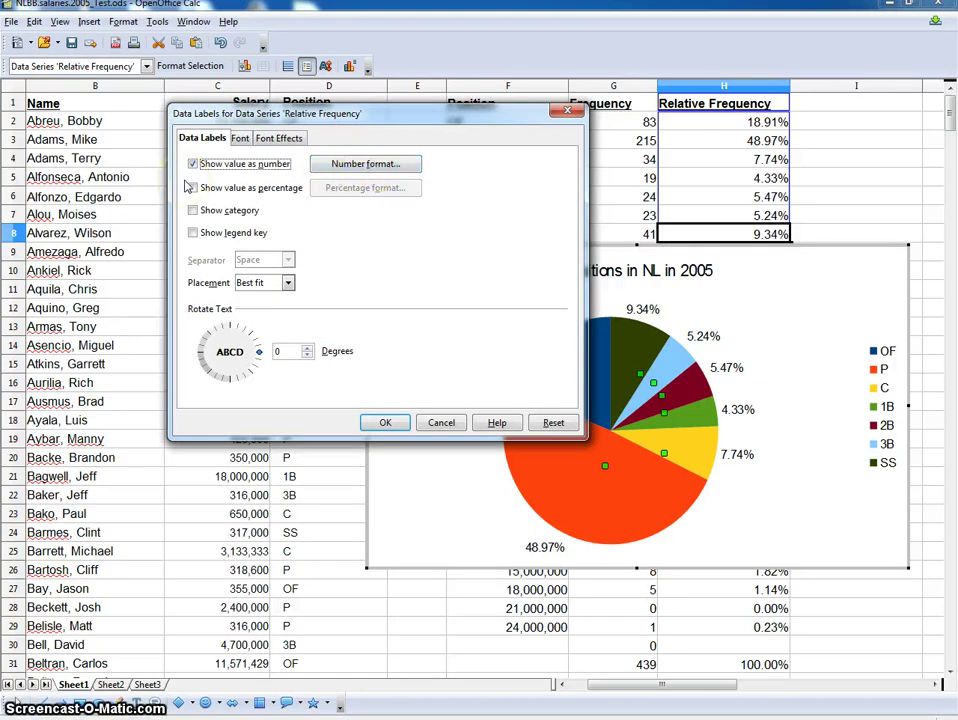
click(391, 172)
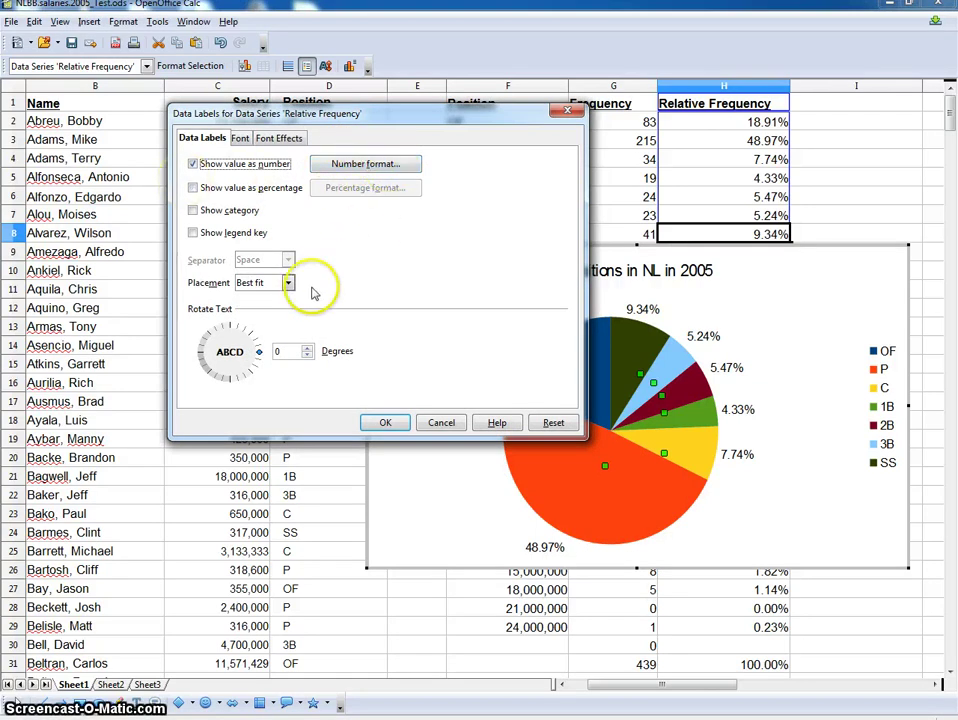
drag(432, 117, 328, 118)
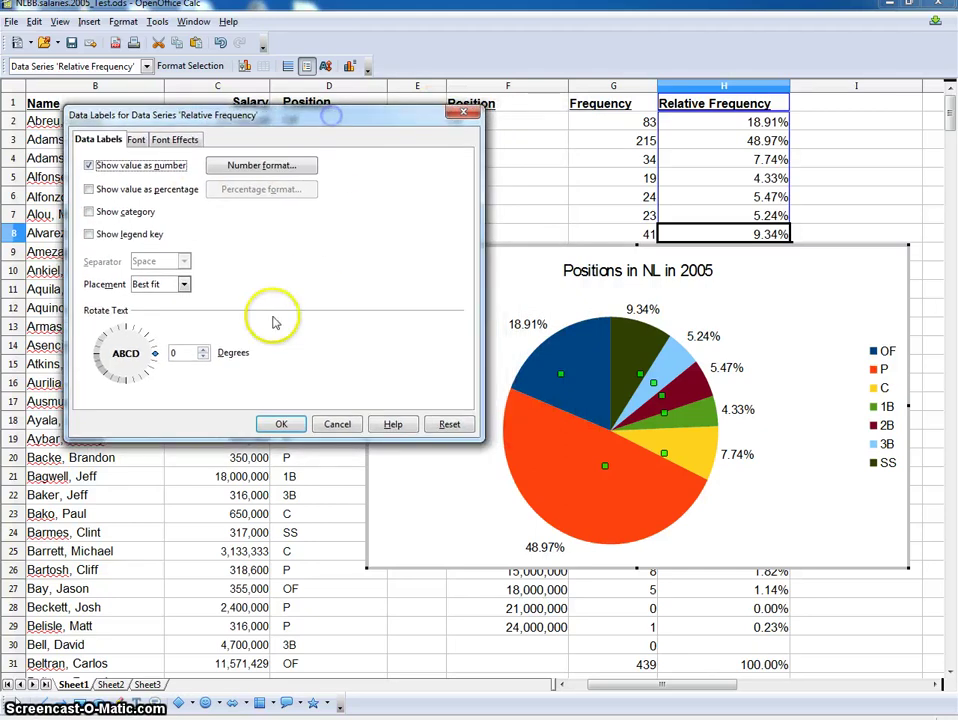
click(89, 234)
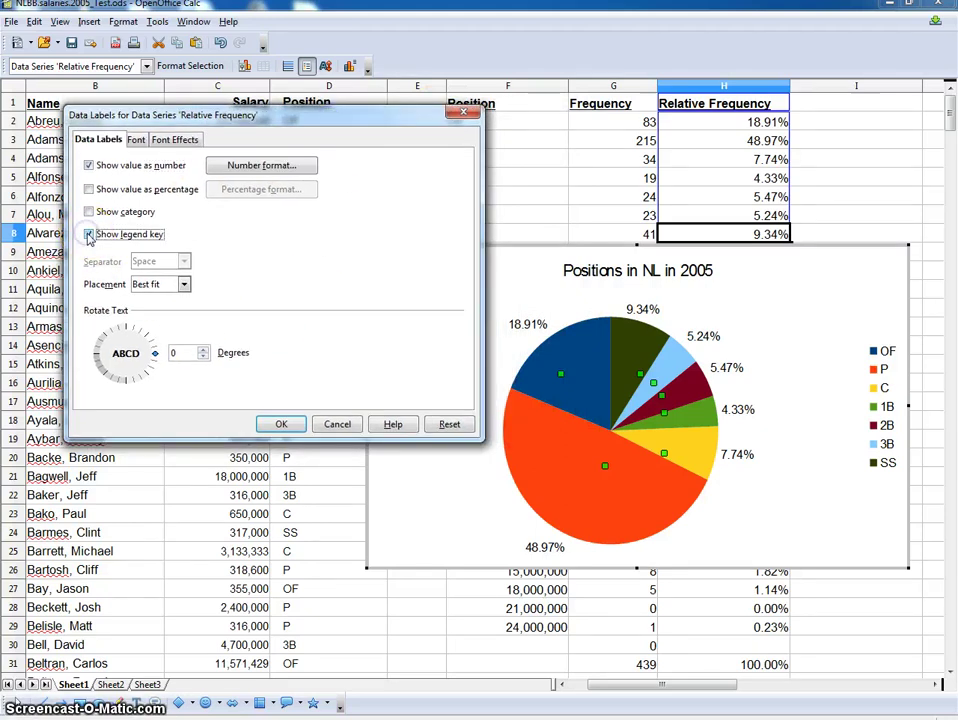
click(272, 426)
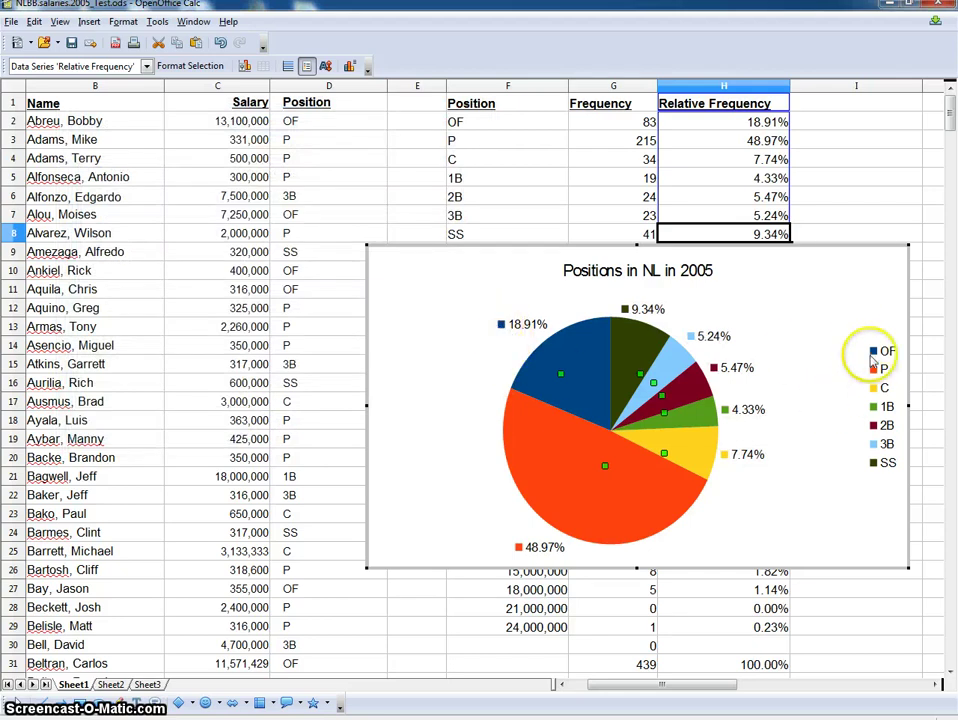
Format the pie's data labels to show the category as well, and deselect the data series.
right_click(547, 472)
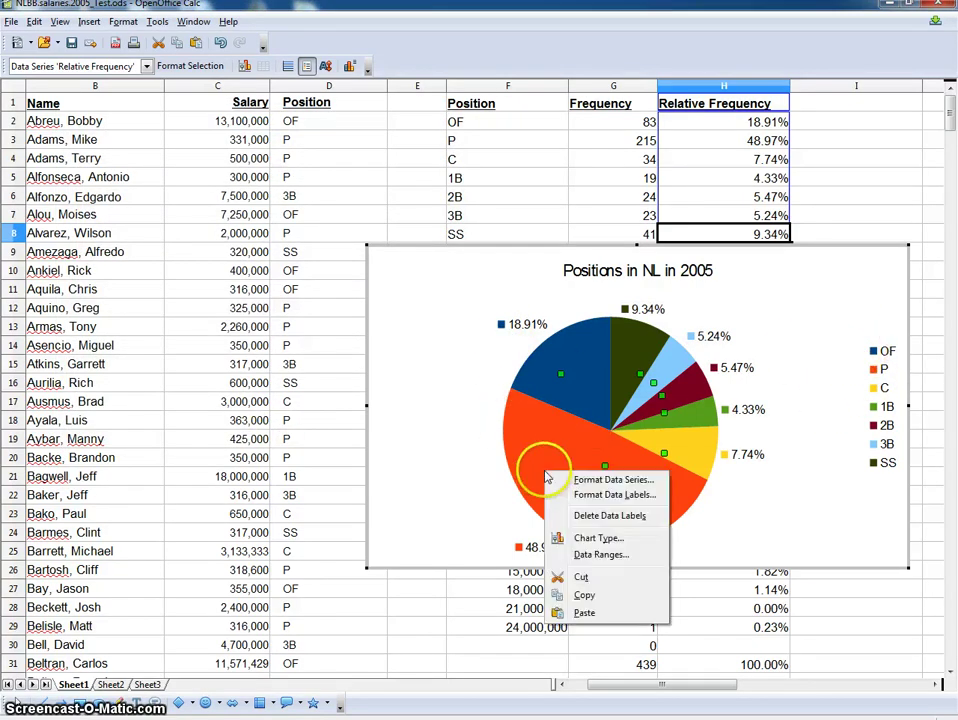
click(605, 494)
click(89, 212)
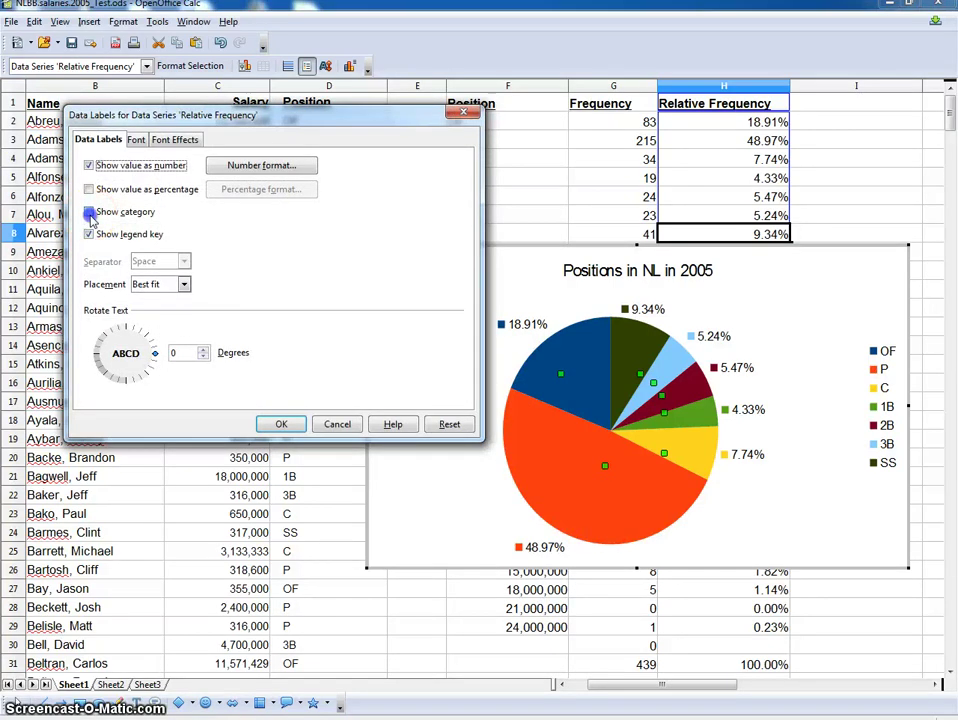
click(282, 425)
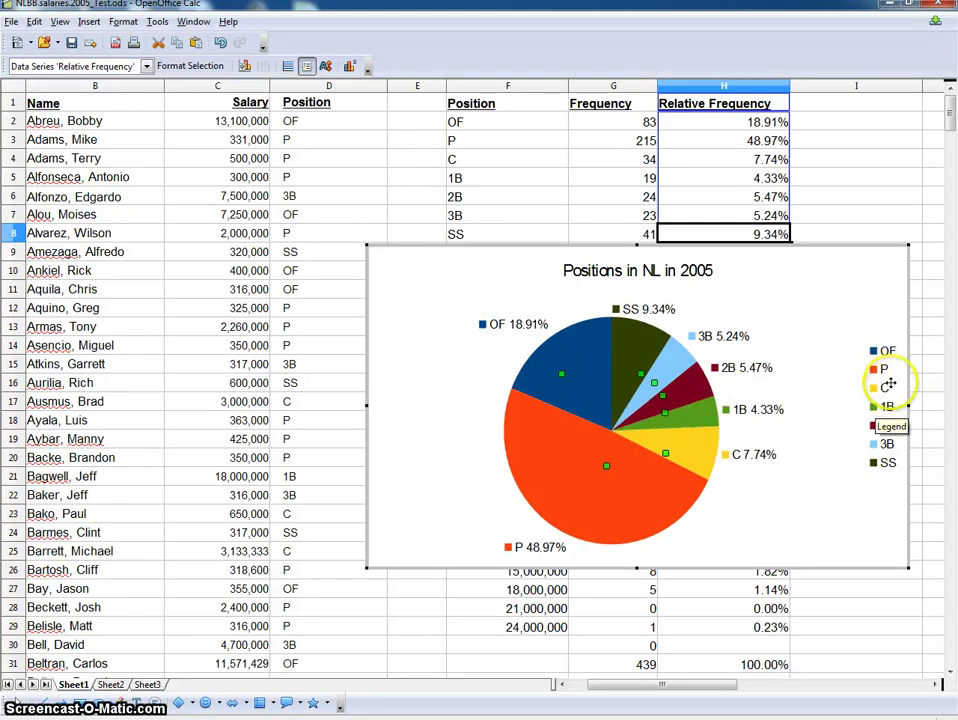
click(847, 348)
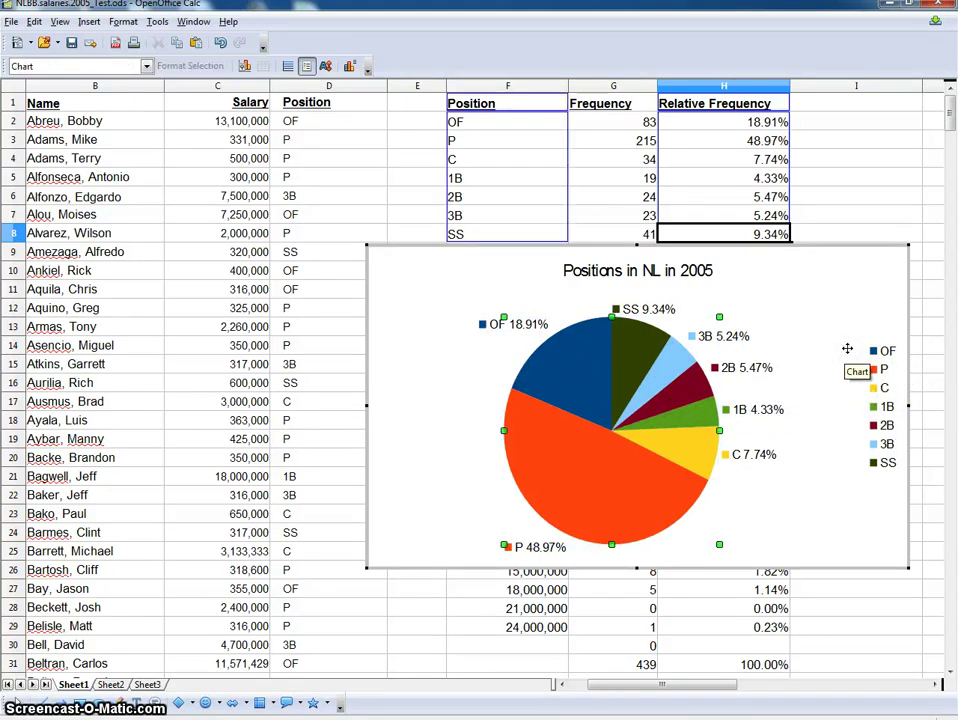